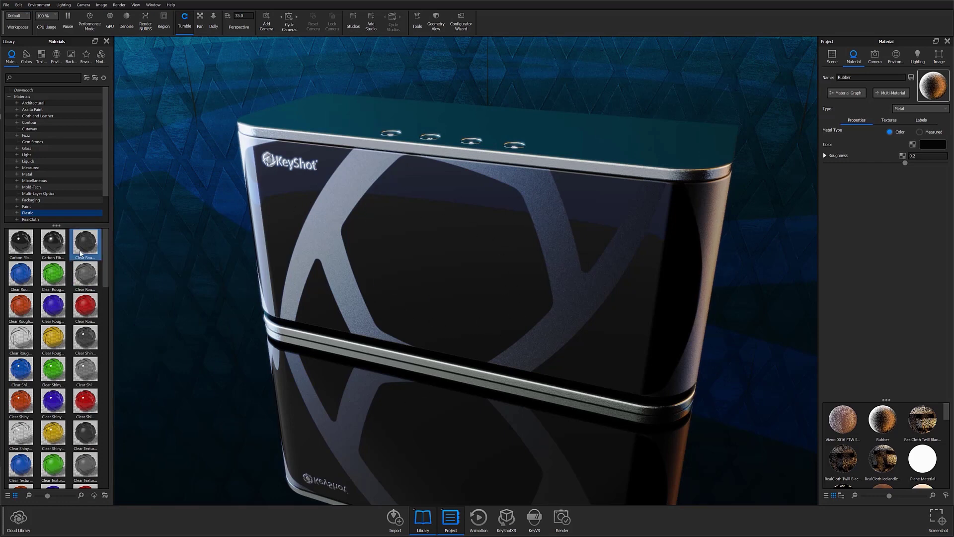
# - Open the Rubber material's node graph and select its Material and Metal nodes
pyautogui.moveTo(81, 253)
pyautogui.mouseDown()
pyautogui.moveTo(176, 265)
pyautogui.moveTo(426, 252)
pyautogui.moveTo(91, 247)
pyautogui.mouseUp()
pyautogui.click(850, 96)
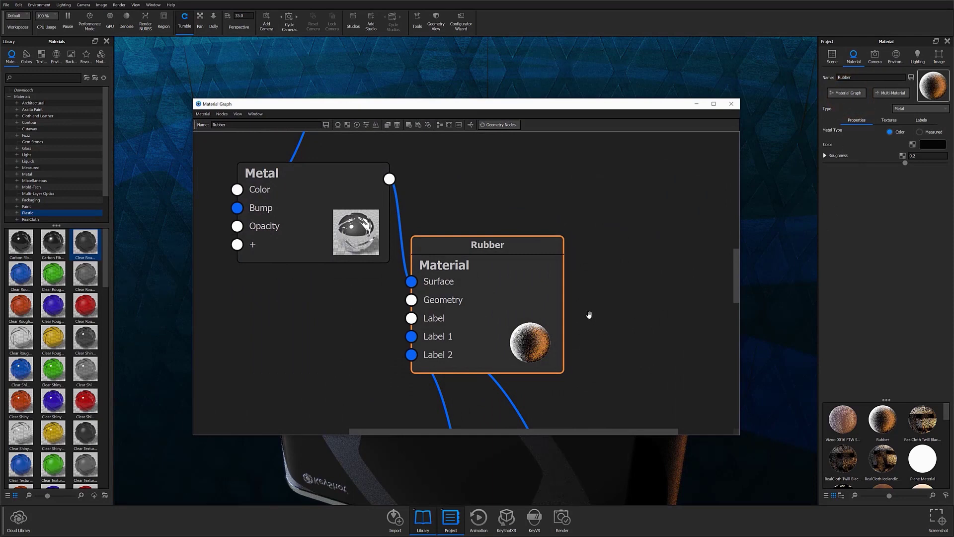
pyautogui.click(506, 262)
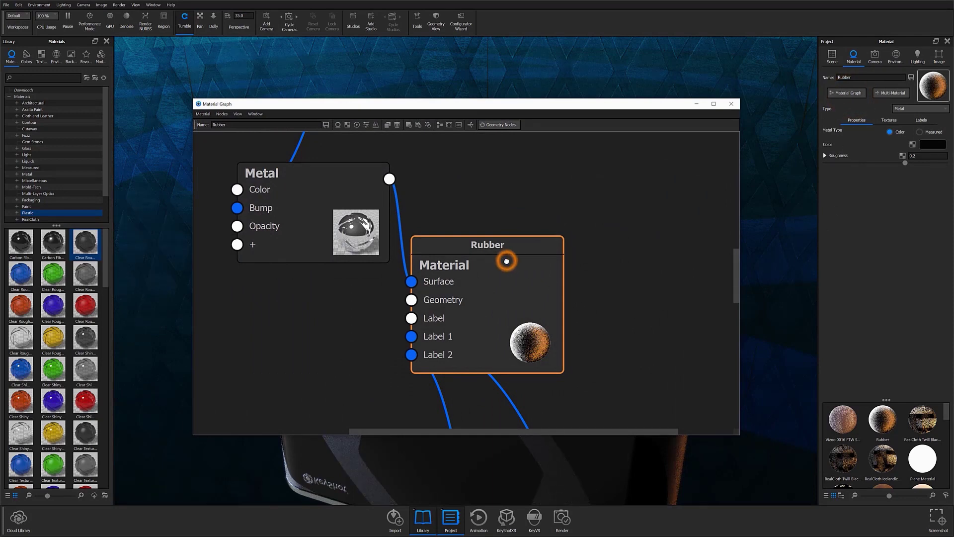
pyautogui.click(337, 182)
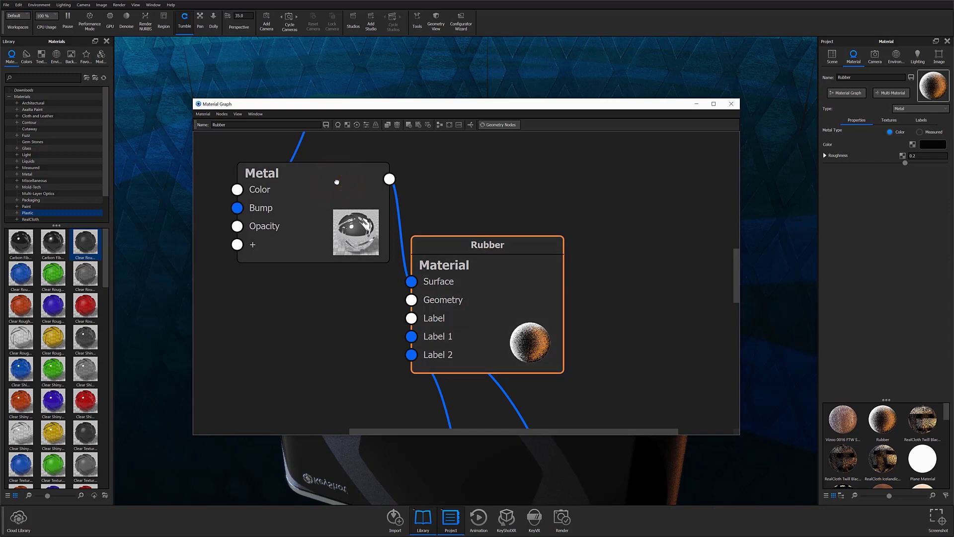
# - Add a Fuzz geometry node beside the Rubber material and wire it into its Geometry input
pyautogui.rightClick(325, 310)
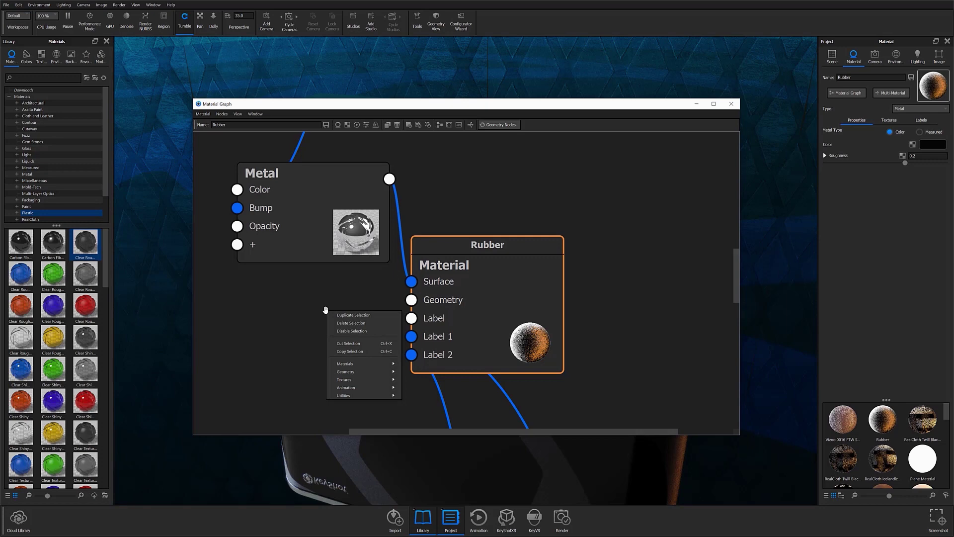
pyautogui.moveTo(347, 372)
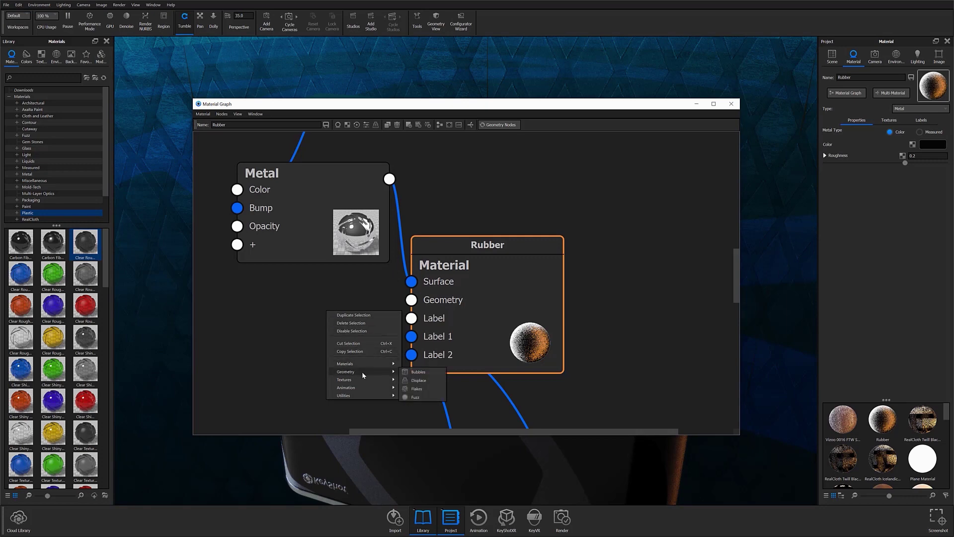
pyautogui.click(418, 396)
pyautogui.moveTo(418, 394); pyautogui.dragTo(309, 357)
pyautogui.moveTo(366, 303); pyautogui.dragTo(411, 304)
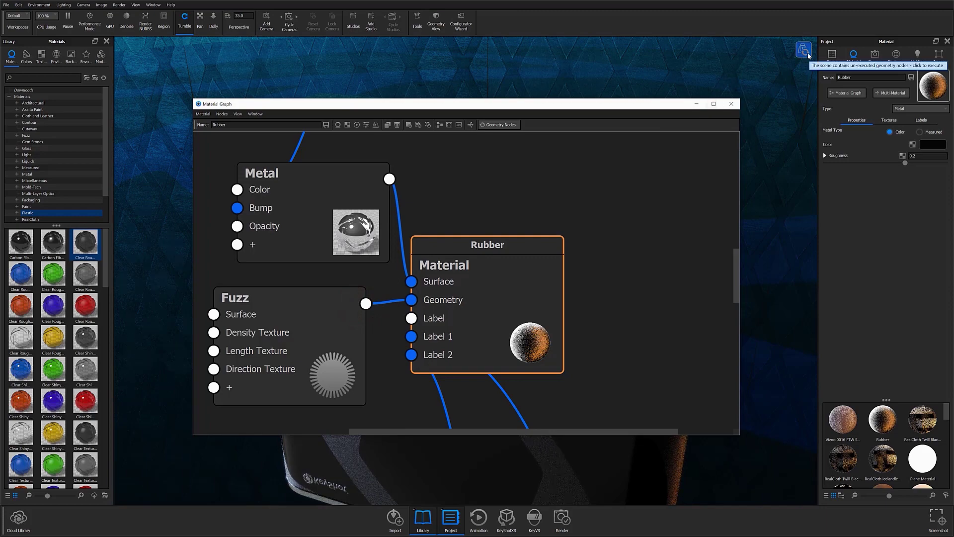
# - Execute the geometry nodes to grow fuzz strands on the speaker, then move the graph window lower
pyautogui.click(808, 56)
pyautogui.click(525, 102)
pyautogui.moveTo(526, 105)
pyautogui.mouseDown()
pyautogui.moveTo(520, 475)
pyautogui.moveTo(515, 324)
pyautogui.moveTo(531, 92)
pyautogui.mouseUp()
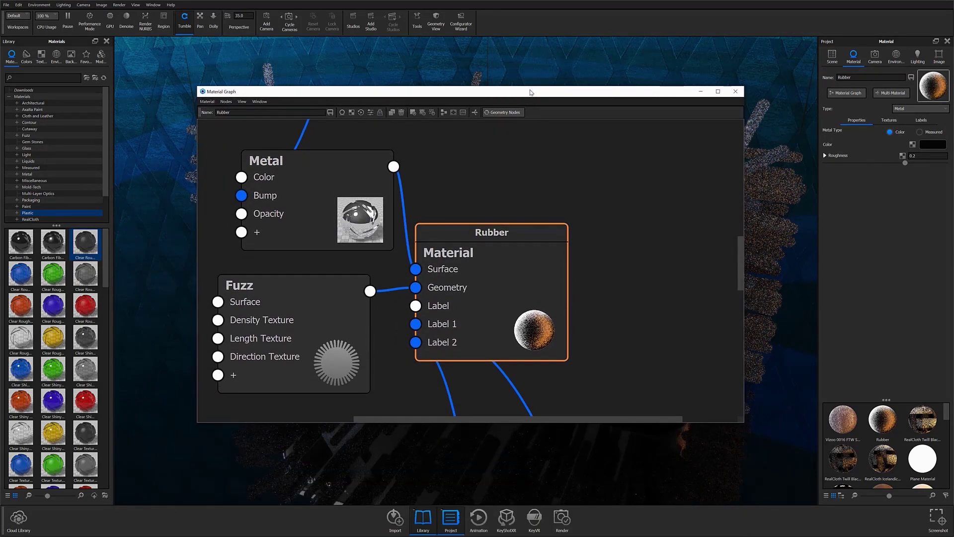
# - Select the Fuzz node to show its properties: Length 10 mm, Radius 1 mm, Density 0.2 1/mm
pyautogui.click(330, 337)
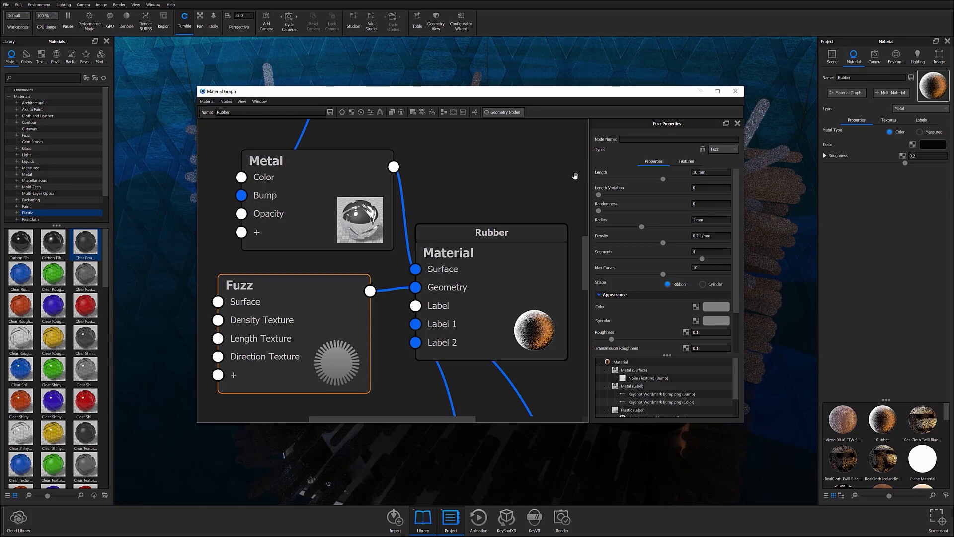
# - Step through the Length, Radius and Density fields, then raise Fuzz Segments from 4 to 4.175
pyautogui.click(601, 173)
pyautogui.click(598, 187)
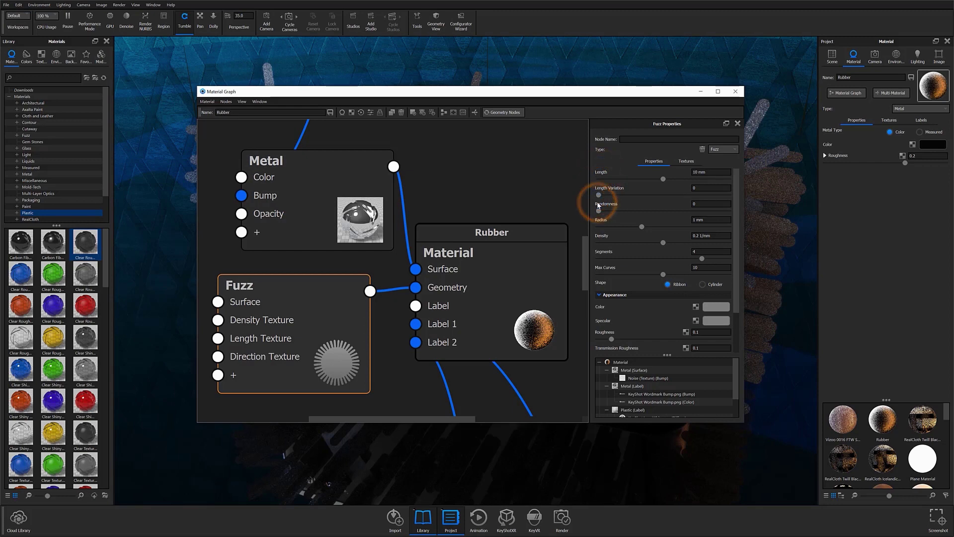
pyautogui.click(712, 172)
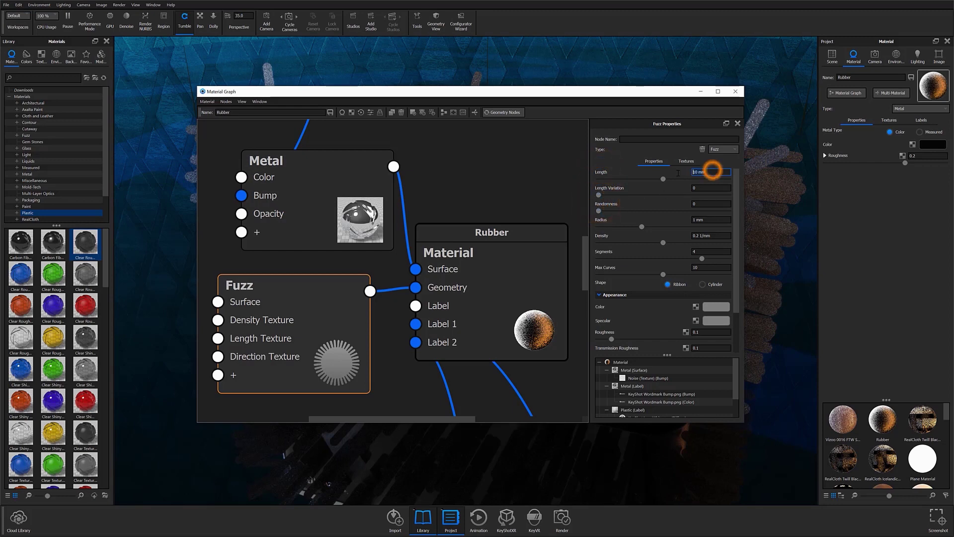
pyautogui.click(701, 188)
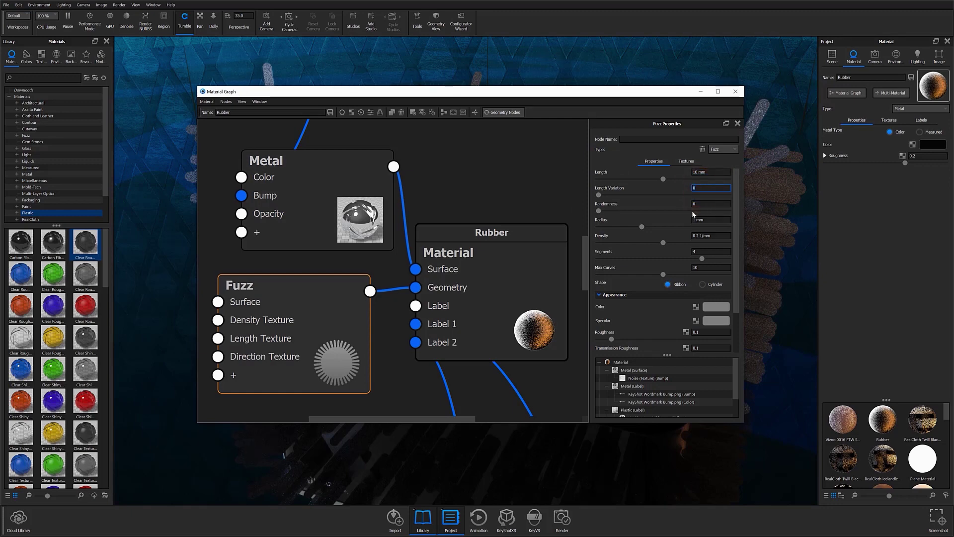
pyautogui.click(701, 203)
pyautogui.click(604, 219)
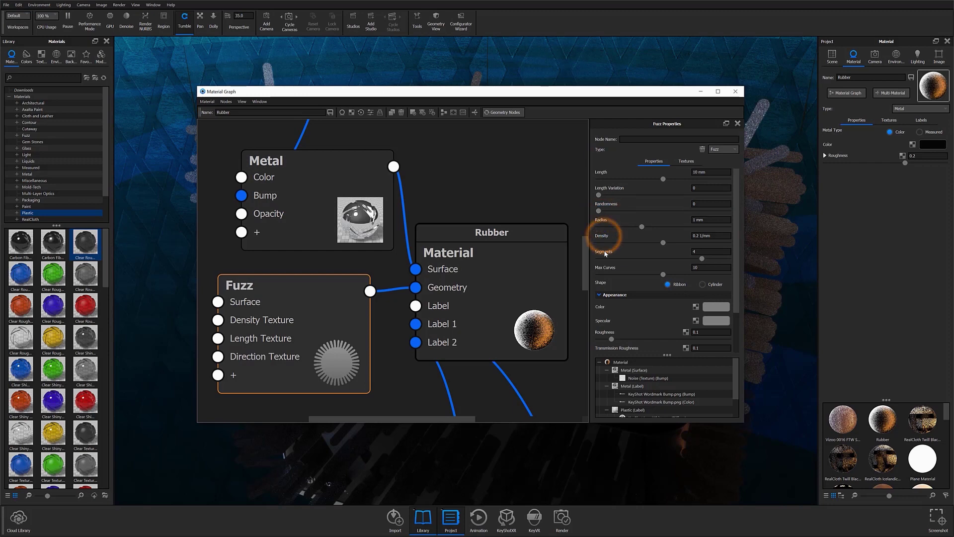
pyautogui.click(709, 219)
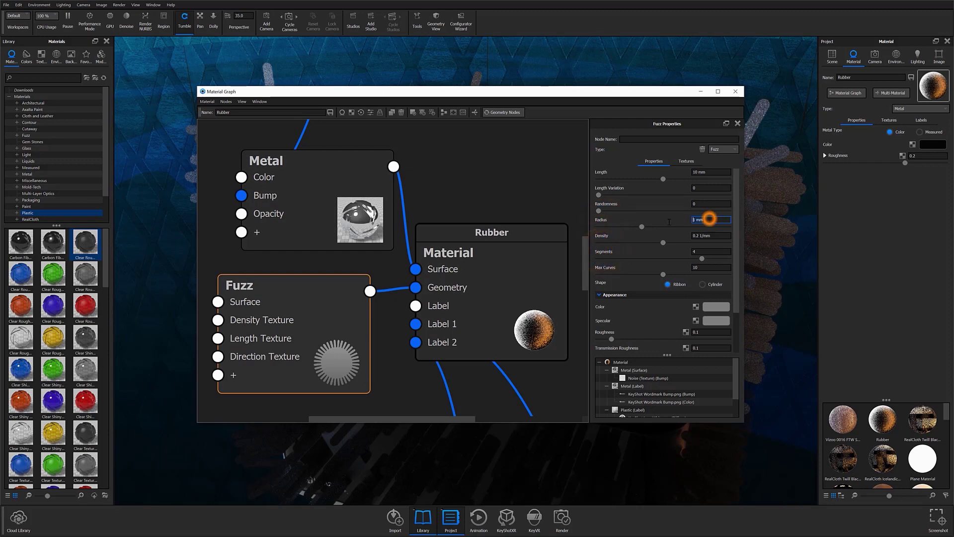
pyautogui.click(718, 235)
pyautogui.click(702, 258)
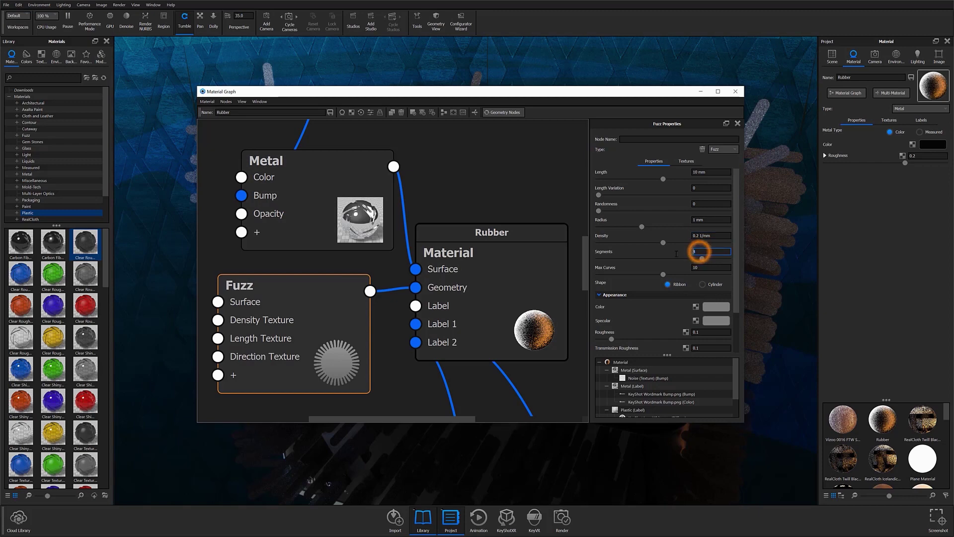
pyautogui.moveTo(701, 258); pyautogui.dragTo(706, 258)
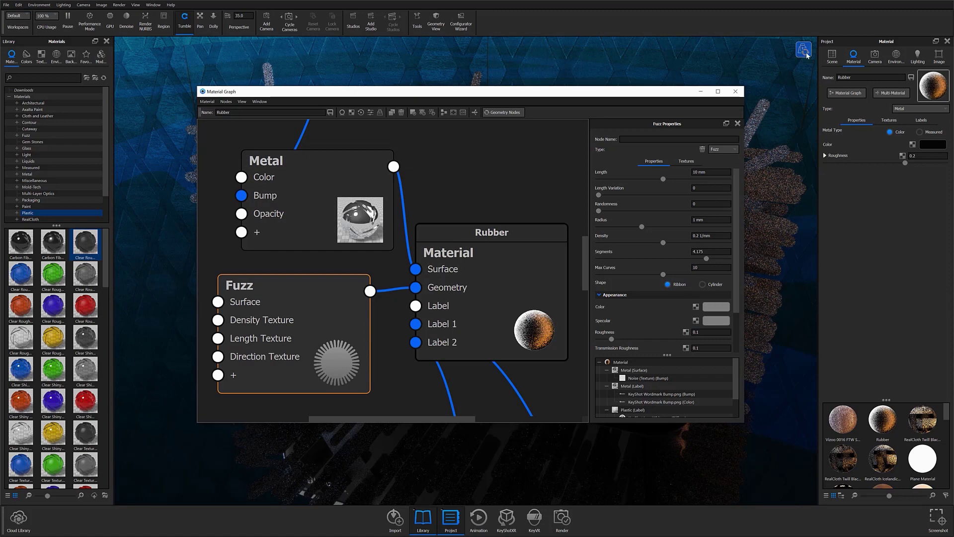
pyautogui.scroll(-2, 614, 328)
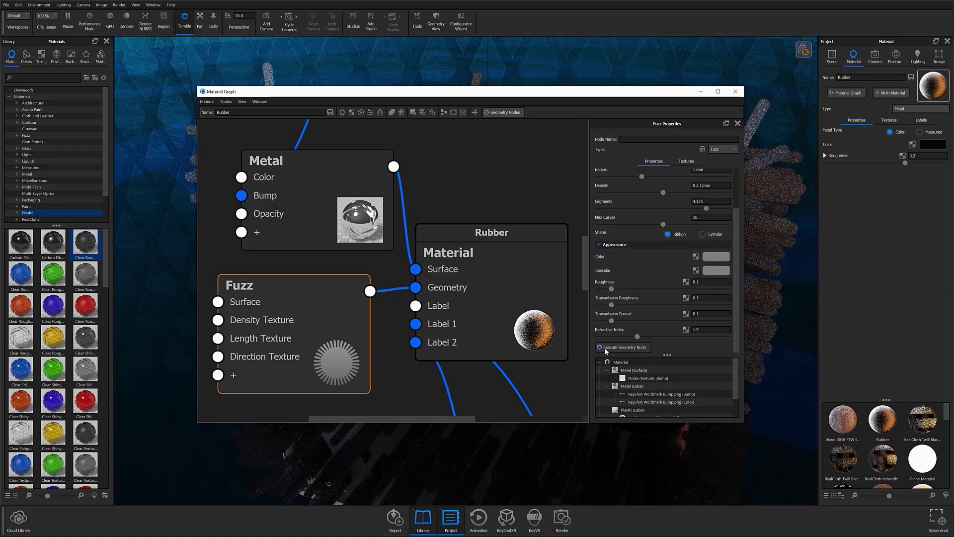
# - Regenerate the fuzz, detach Fuzz from the Geometry input, and minimize the graph to view the smooth speaker
pyautogui.click(634, 347)
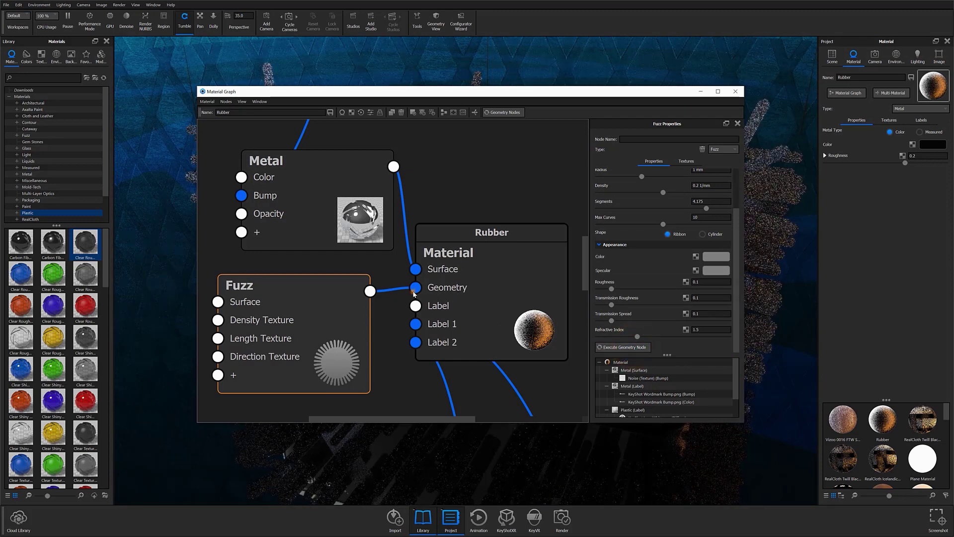
pyautogui.moveTo(415, 287); pyautogui.dragTo(405, 292)
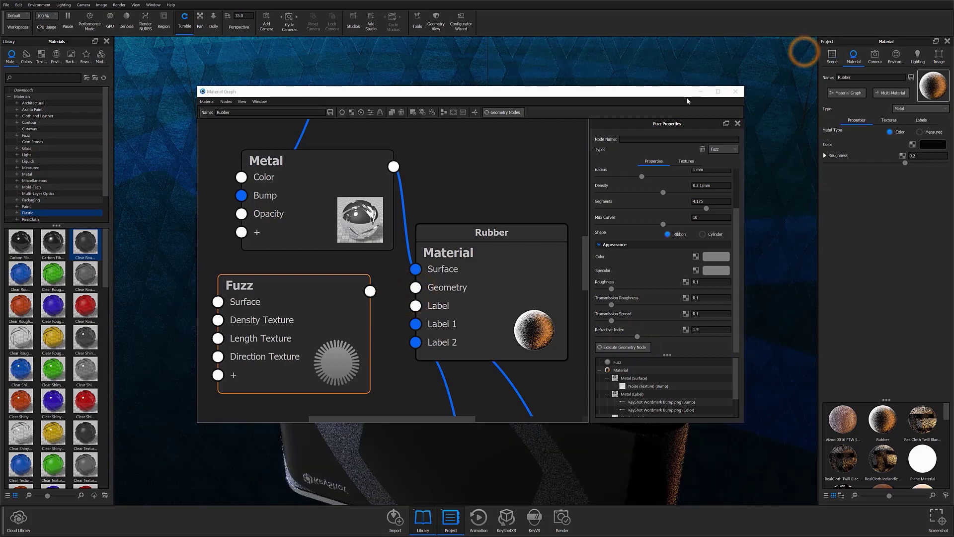
pyautogui.click(700, 91)
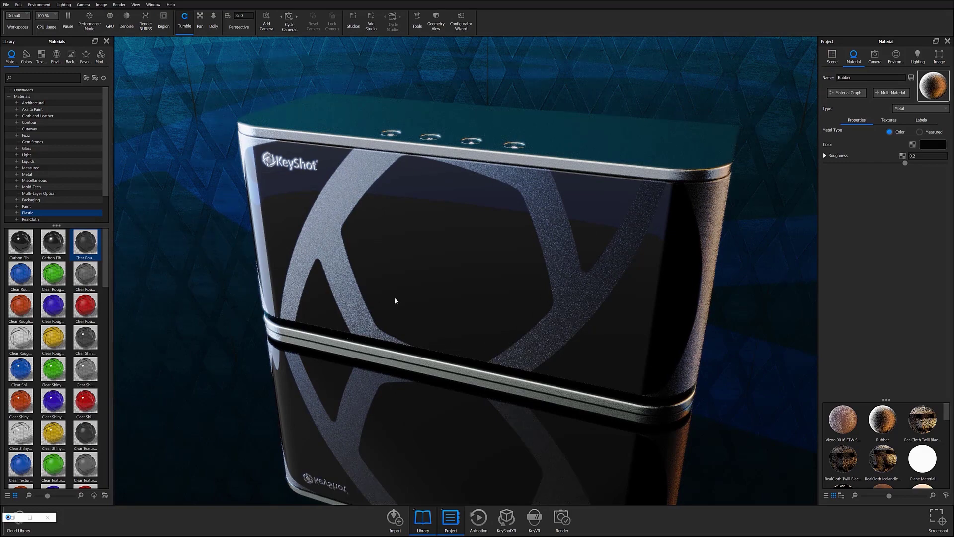
# - Reopen the Rubber material graph and reconnect Fuzz to the Geometry input
pyautogui.click(847, 93)
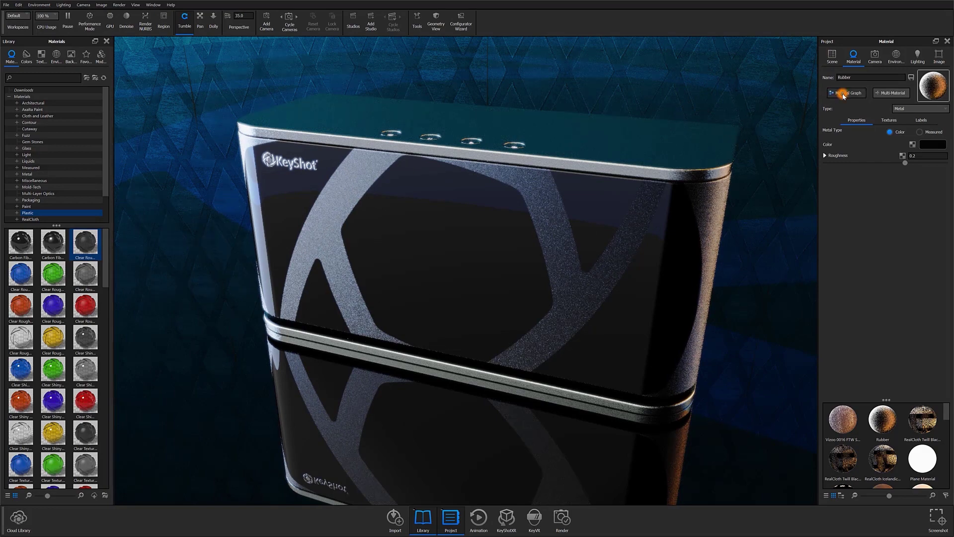
pyautogui.moveTo(370, 291); pyautogui.dragTo(416, 287)
pyautogui.scroll(2, 642, 234)
# - Set Fuzz Length to 0.3 mm, Length Variation to 2 and Randomness to 2
pyautogui.click(702, 172)
pyautogui.press('BackSpace')
pyautogui.write('0.3')
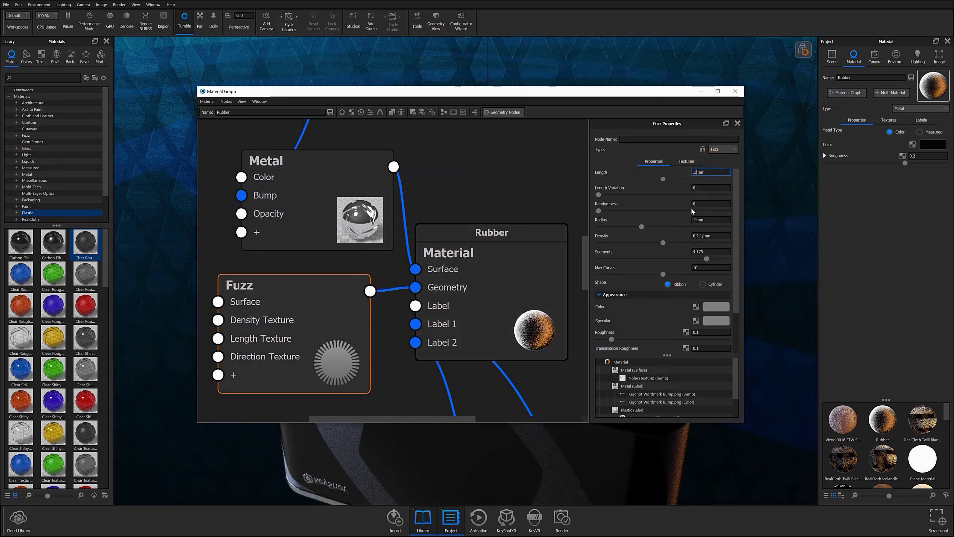
pyautogui.click(709, 189)
pyautogui.write('2')
pyautogui.click(707, 203)
pyautogui.write('2')
pyautogui.click(710, 219)
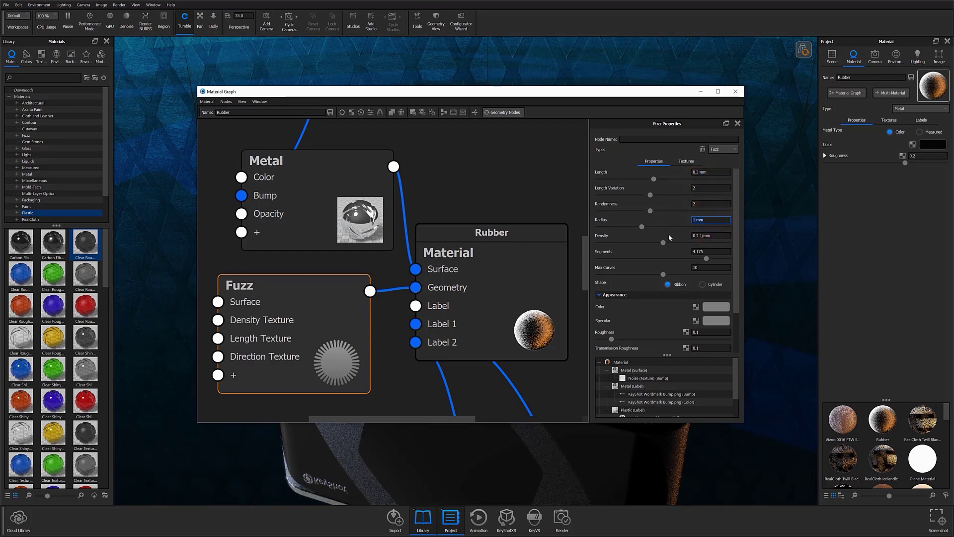